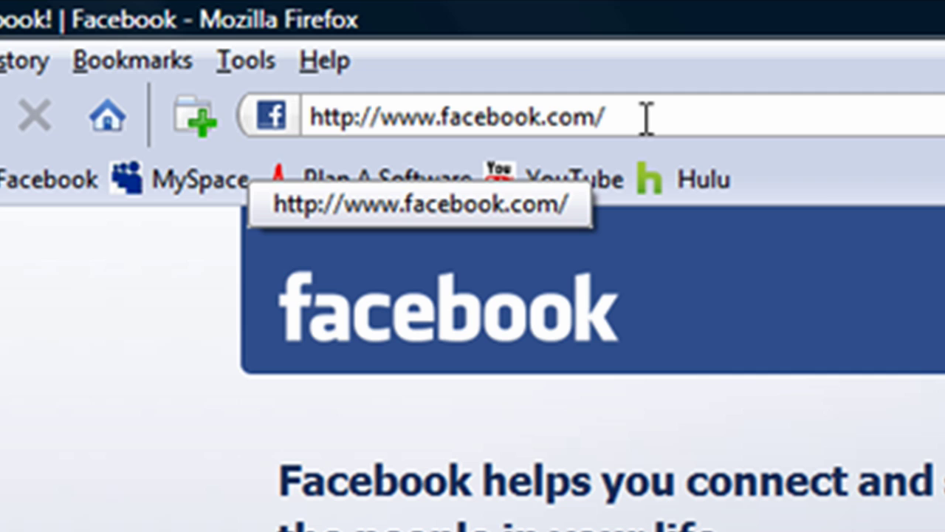
Enter the new user's full name, e-mail address and account password in the sign-up form.
click(844, 277)
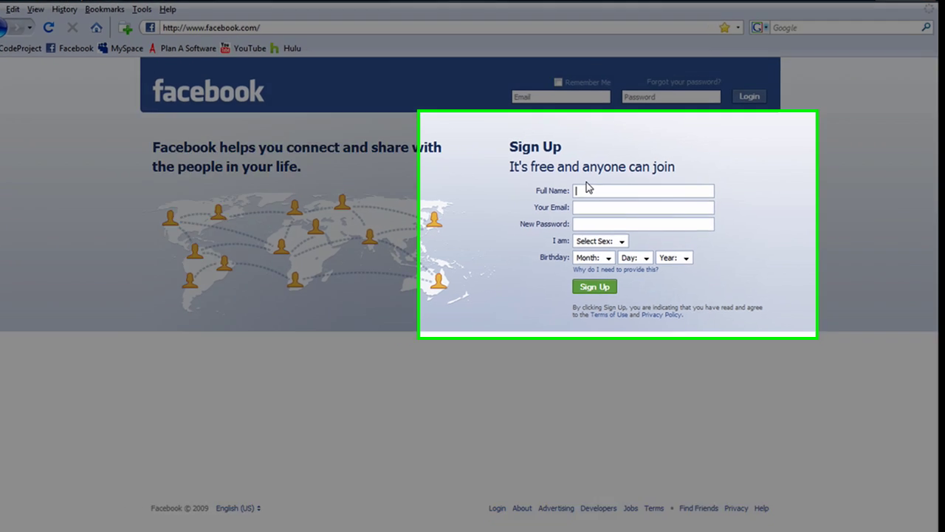
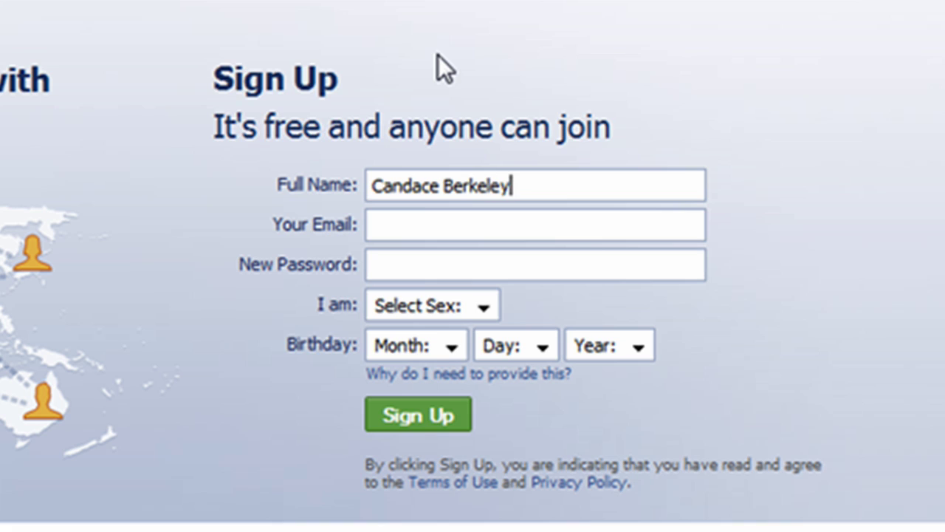
key(Tab)
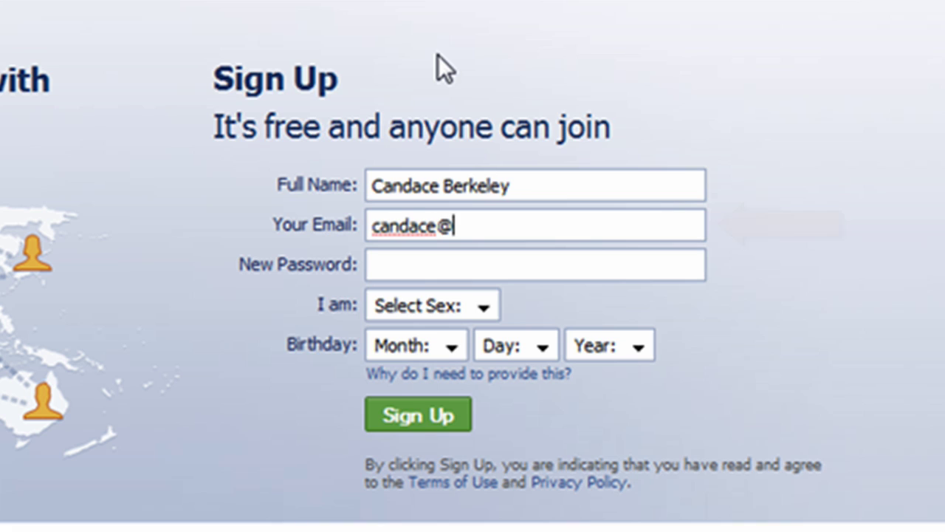
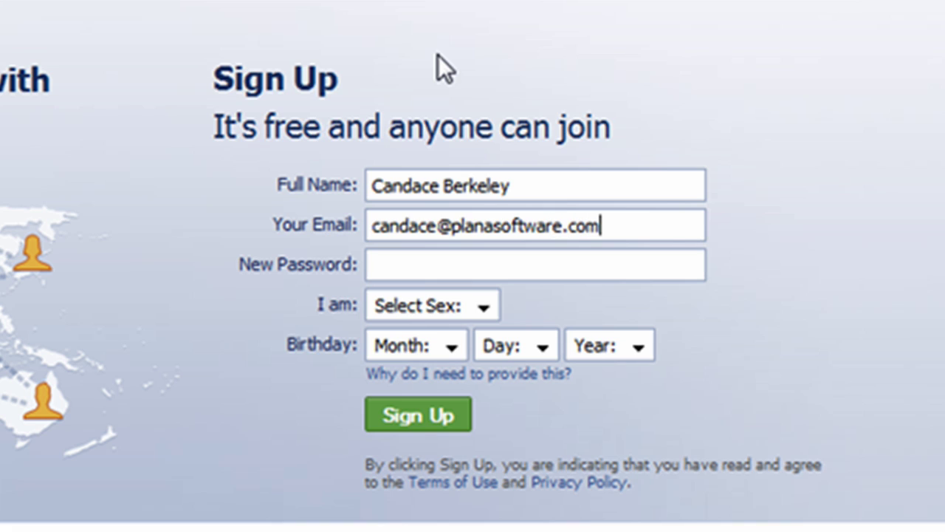
key(Tab)
text(•••••••••)
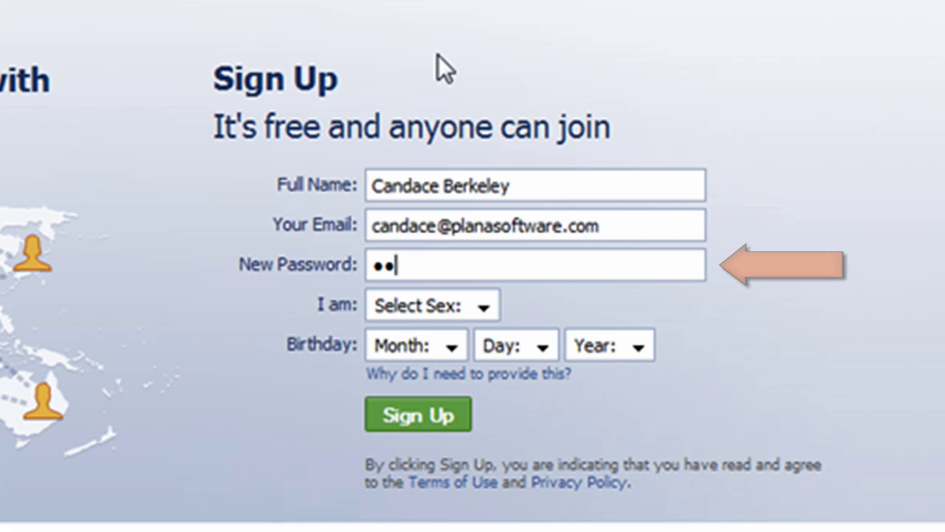
text(•)
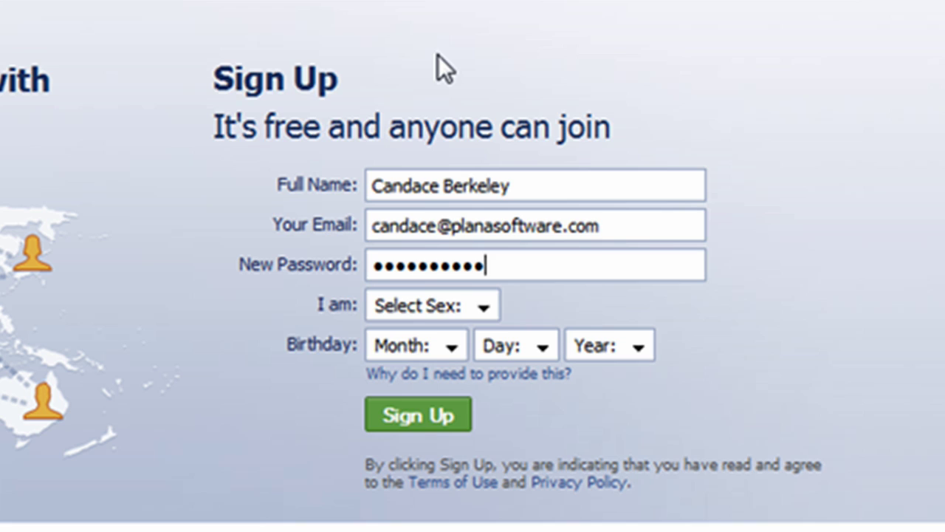
click(486, 304)
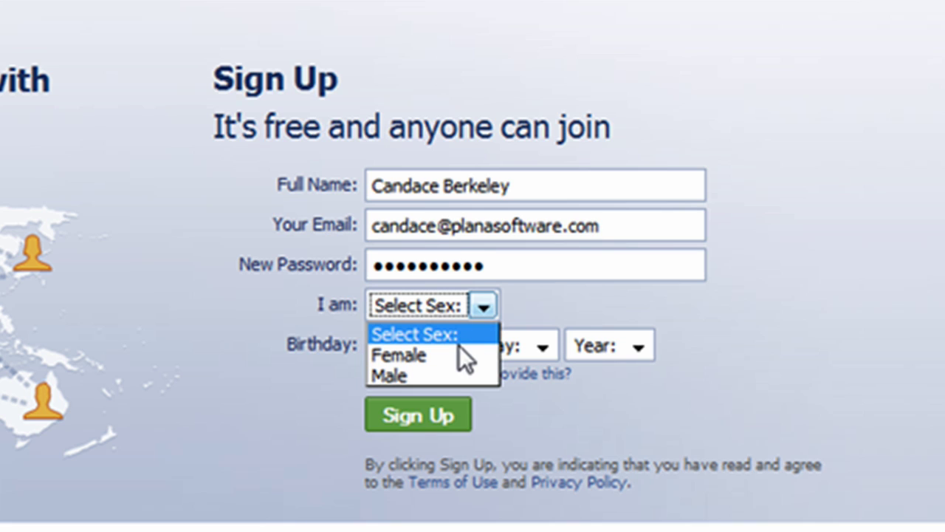
click(459, 345)
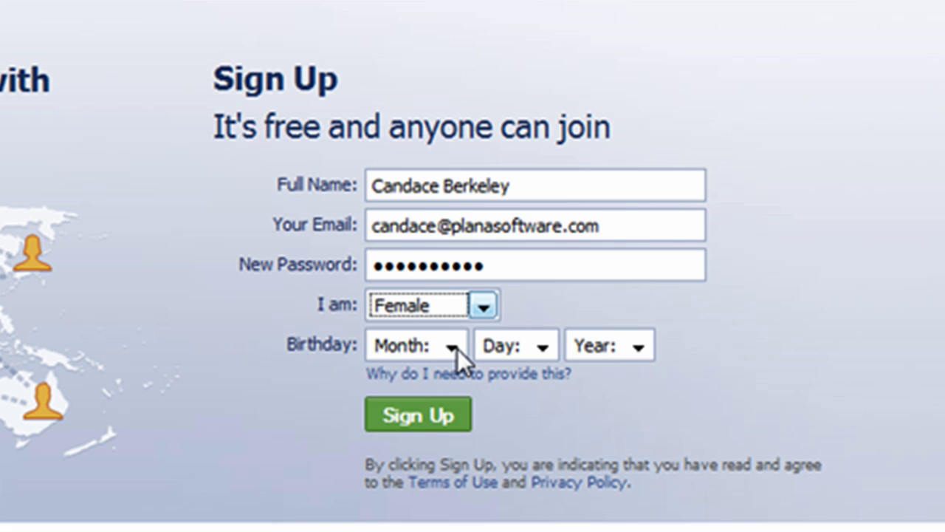
click(456, 348)
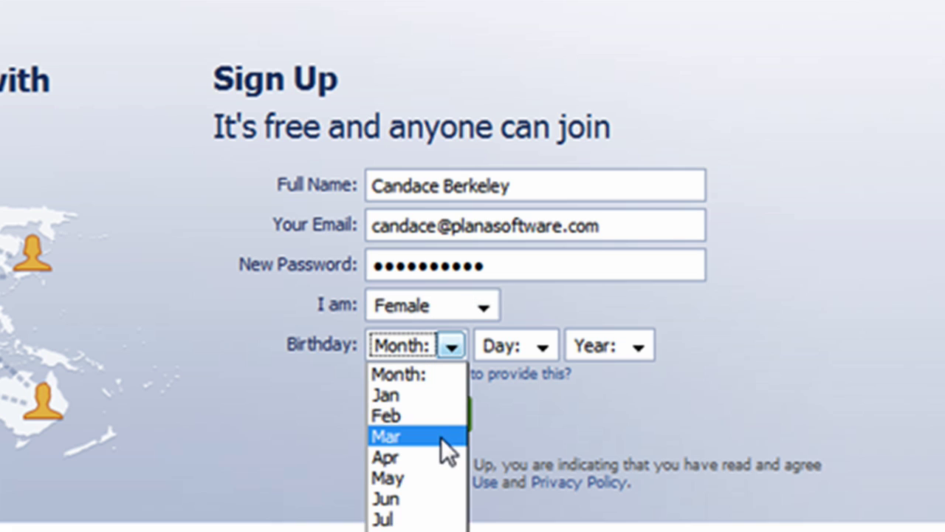
click(436, 478)
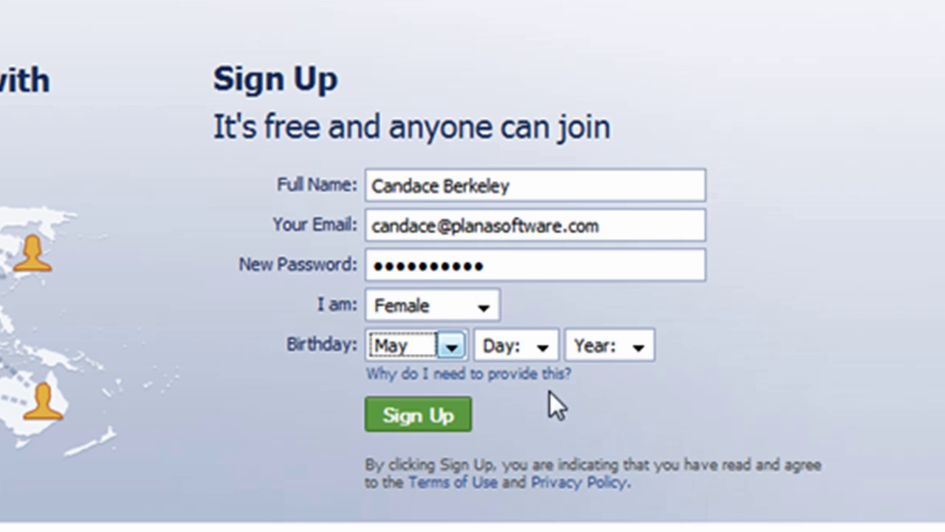
click(547, 349)
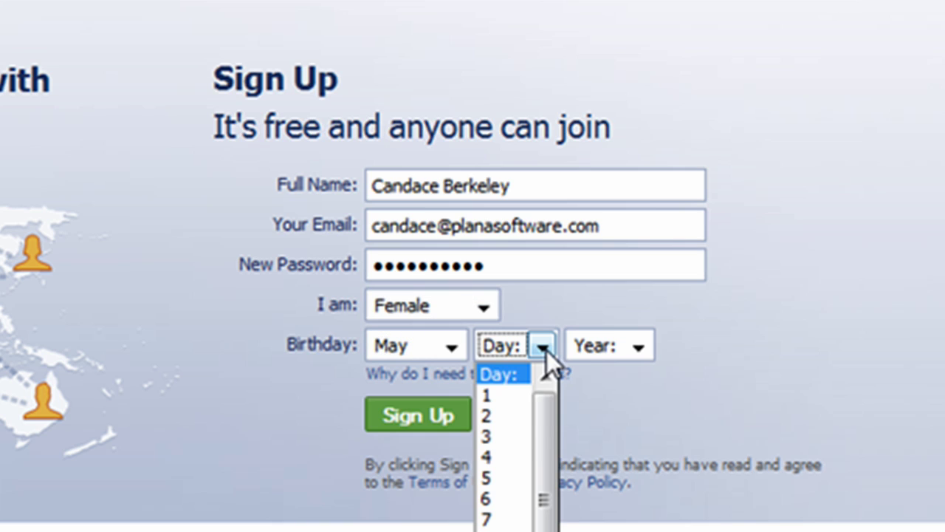
click(526, 419)
click(638, 348)
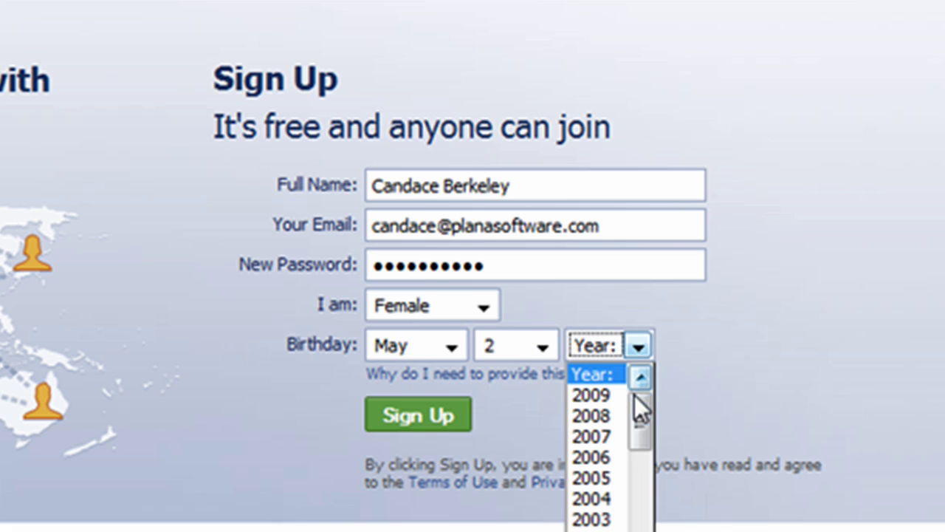
drag(638, 405, 644, 474)
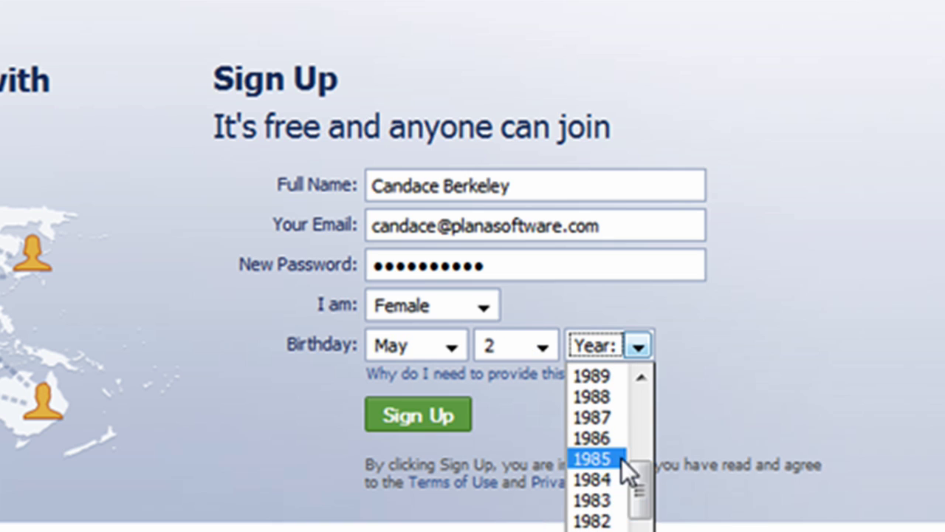
click(619, 459)
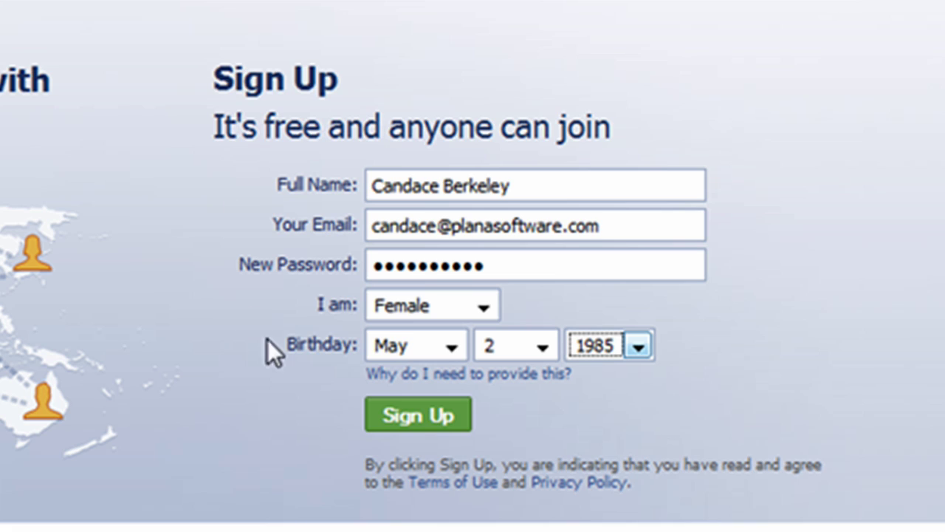
Submit the sign-up form, enter the security check words, and submit again to register.
click(448, 418)
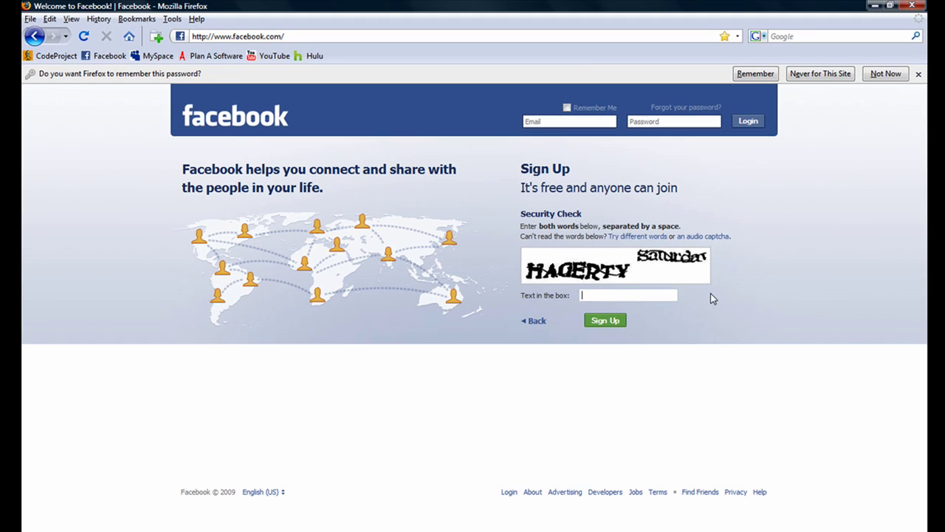
text(HAG)
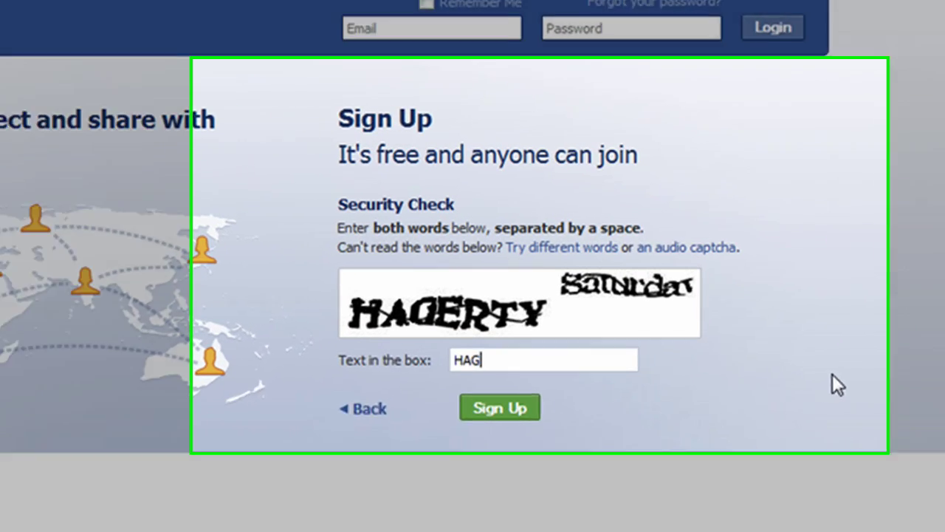
text(ERTY Sa)
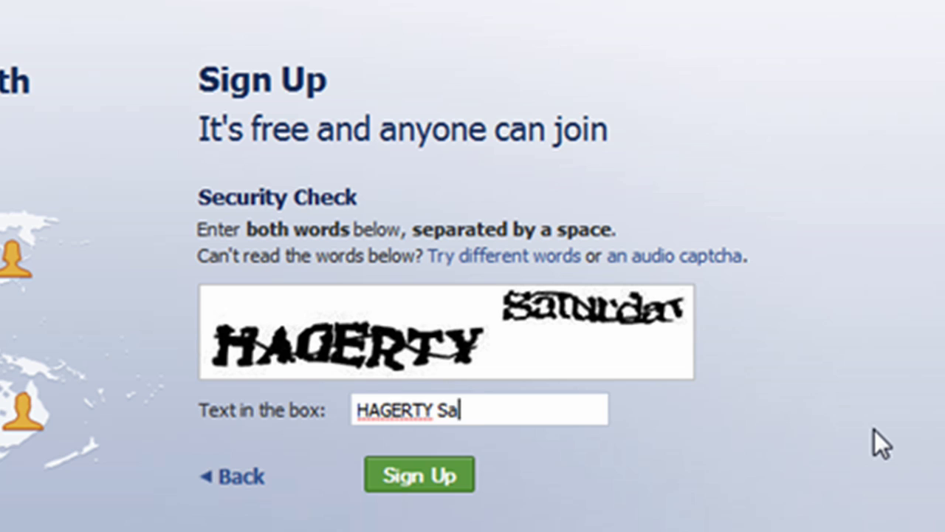
text(turday)
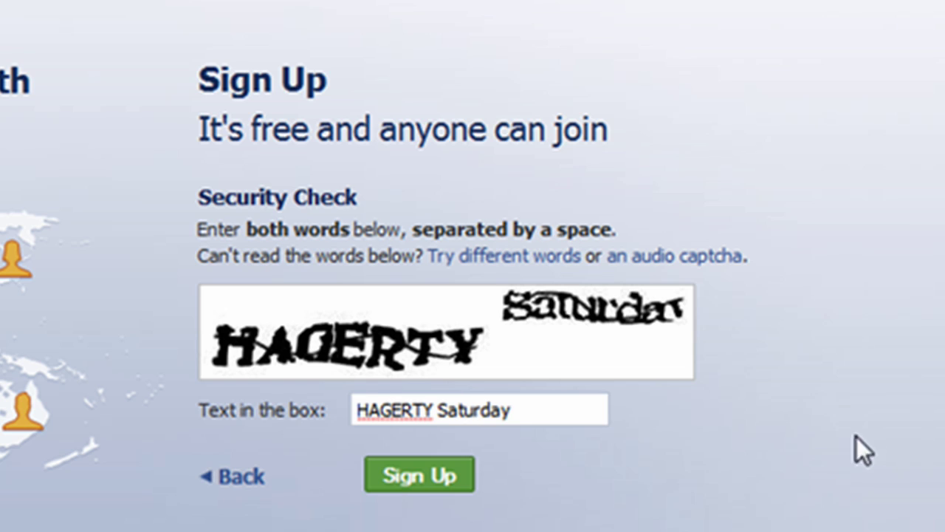
click(431, 477)
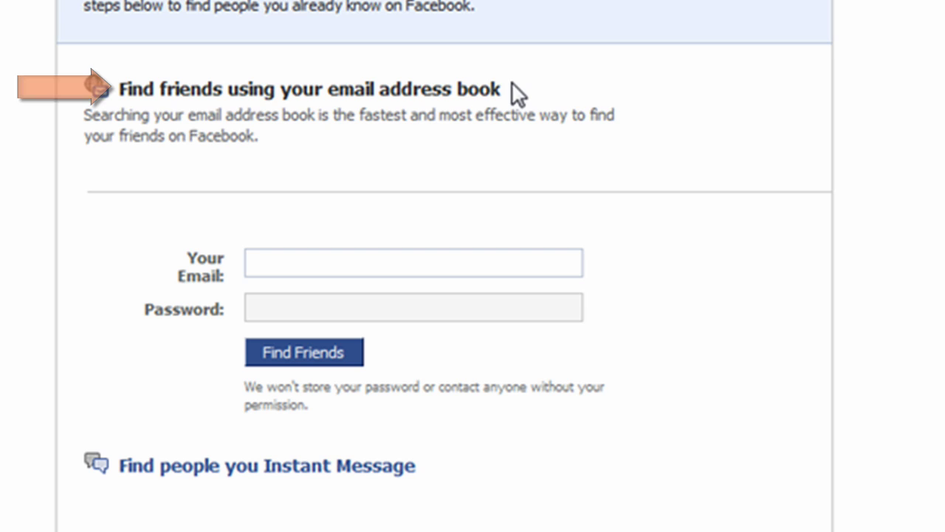
Collapse, re-expand and collapse the 'Find friends using your email address book' section.
click(489, 87)
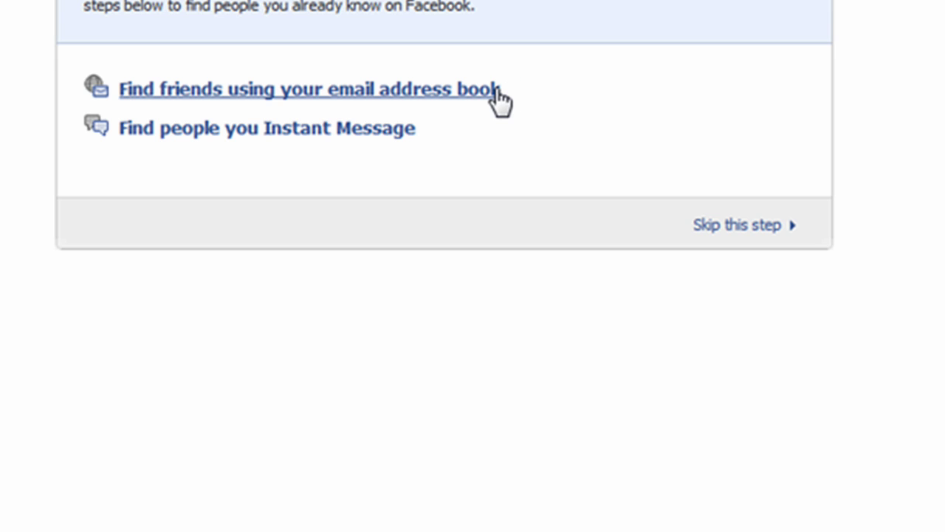
click(497, 89)
click(499, 90)
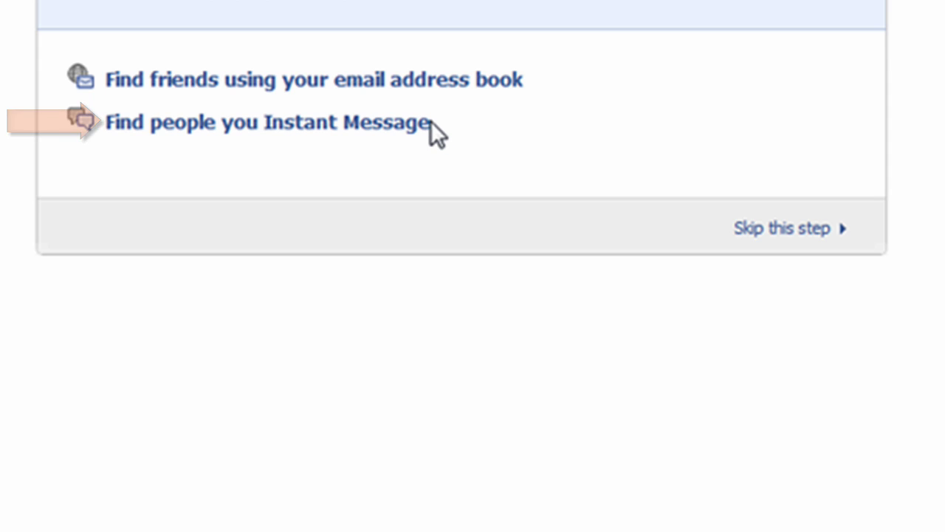
Expand and then collapse the 'Find people you Instant Message' option.
click(423, 123)
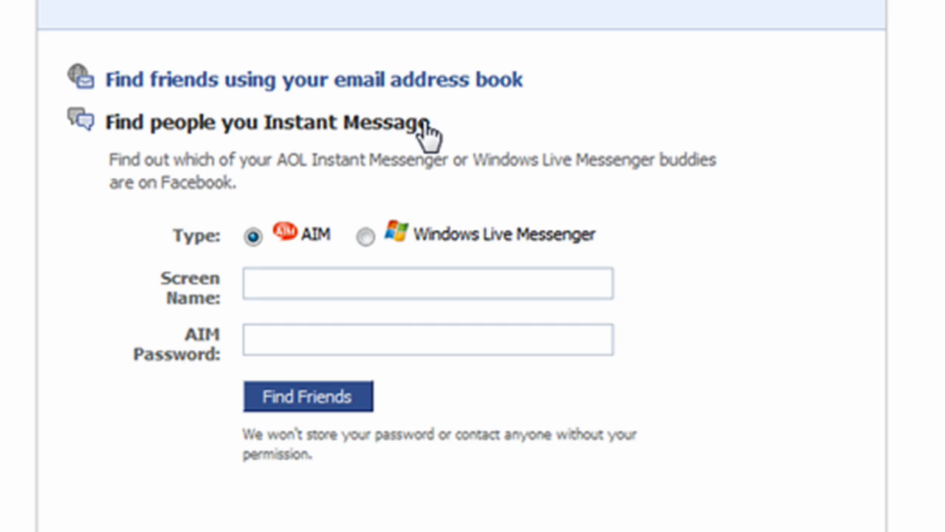
click(426, 127)
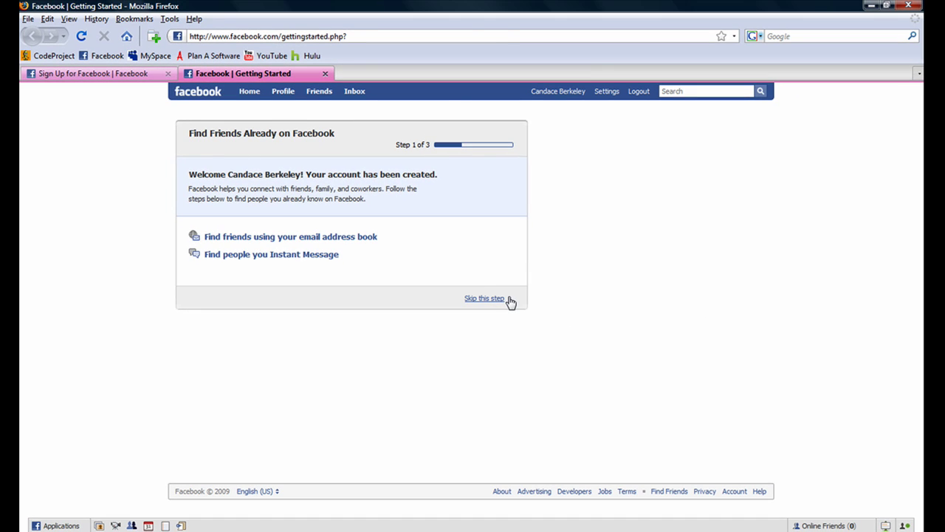
Skip the find-friends step and then the Fill out your Profile Info step.
click(484, 299)
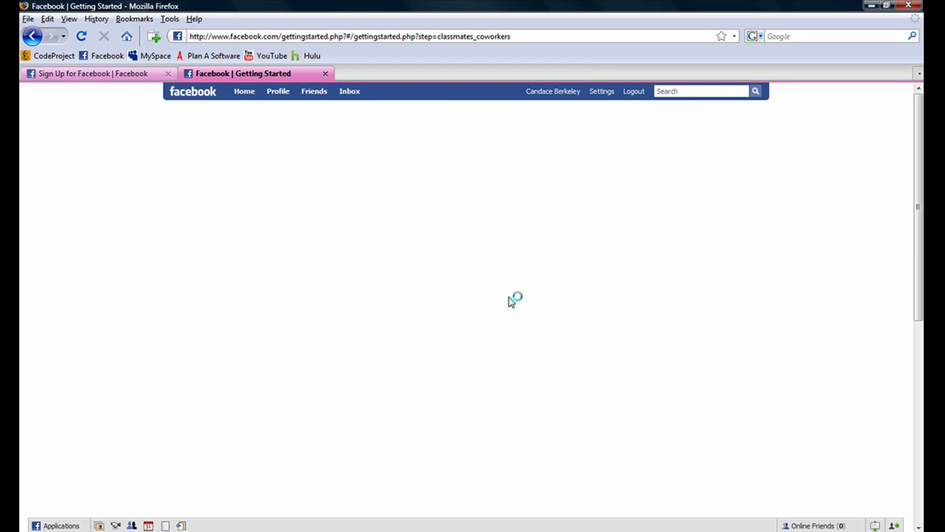
click(506, 303)
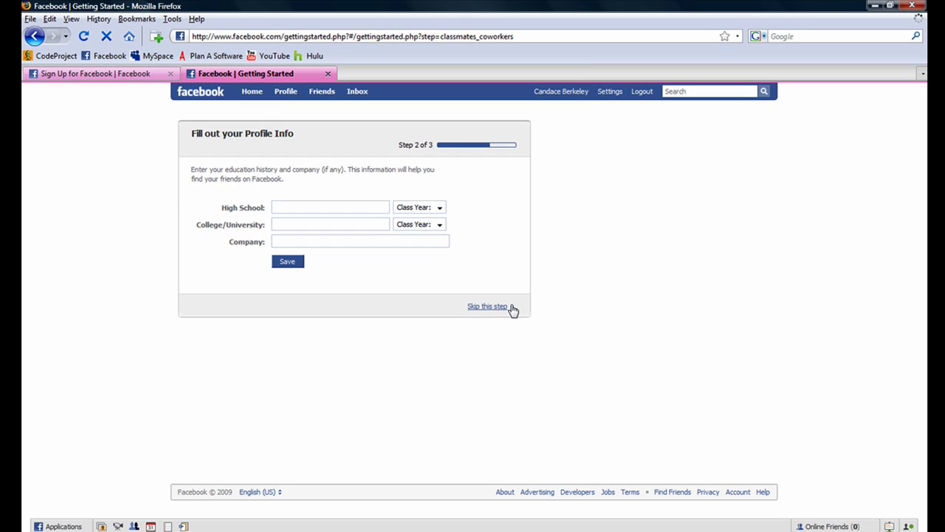
click(488, 305)
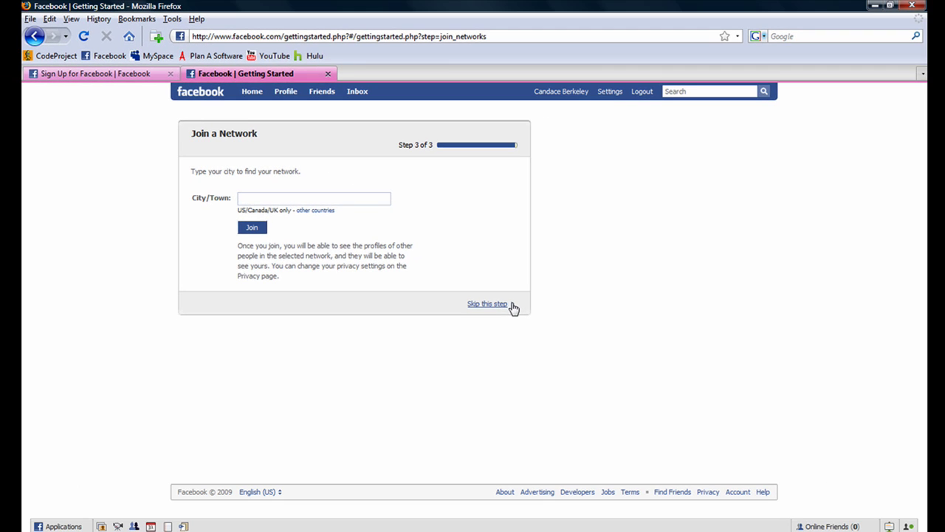
Skip the Join a Network step to finish setup and reach the Home page.
click(853, 481)
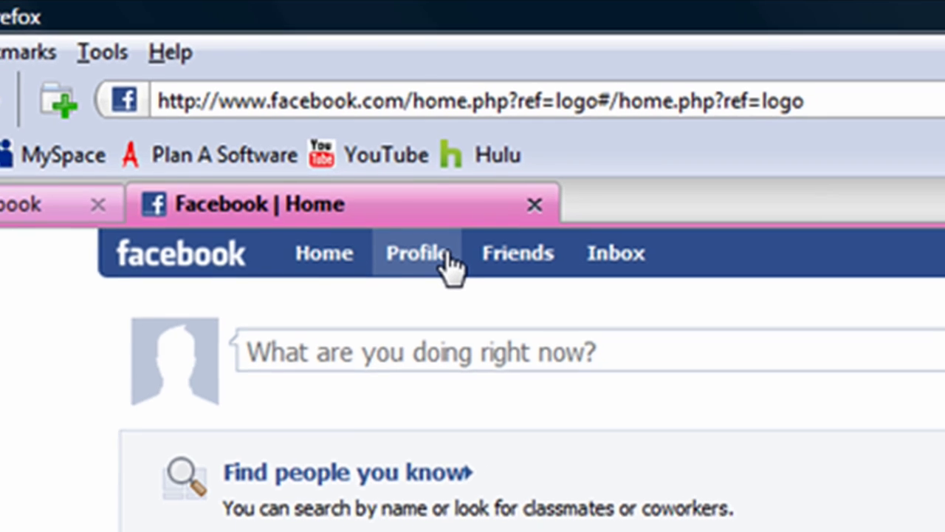
Go to the new account's Profile page from the top bar.
click(448, 266)
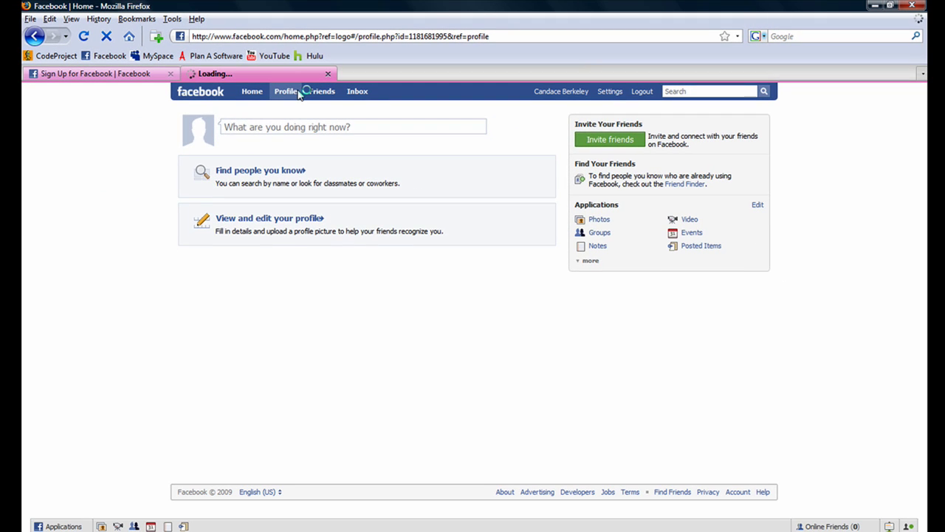